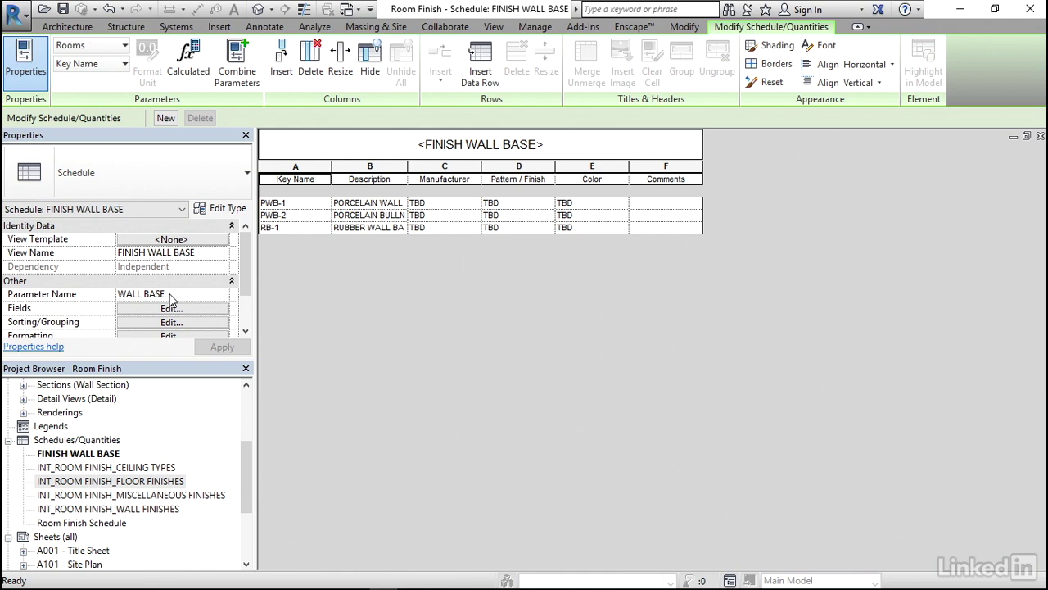
# - Open the Room Finish Schedule and inspect room 101's blank Floor Finish cell
pyautogui.doubleClick(78, 524)
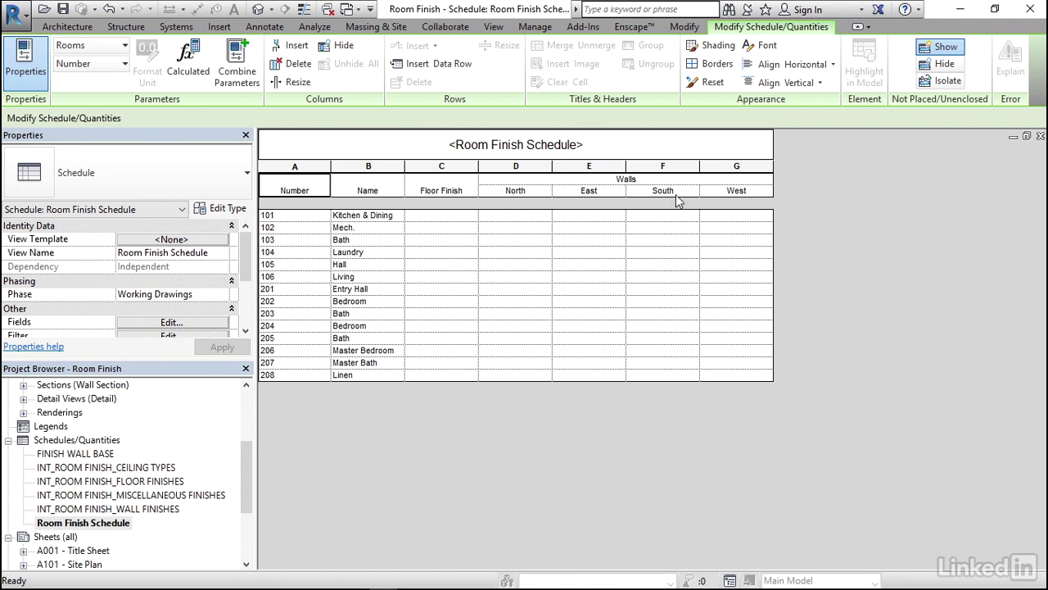
pyautogui.click(464, 221)
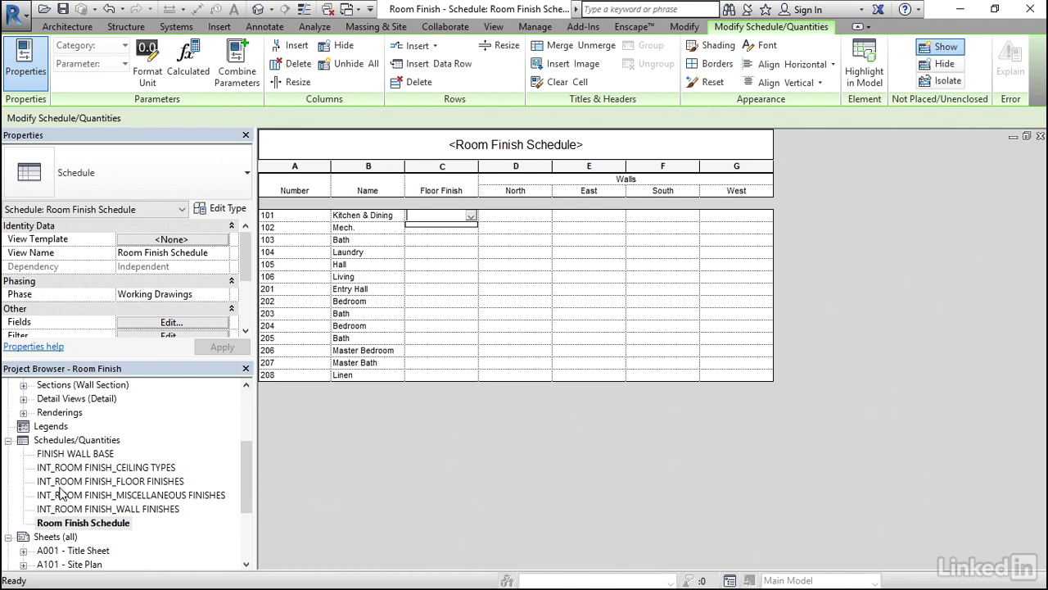
pyautogui.doubleClick(136, 483)
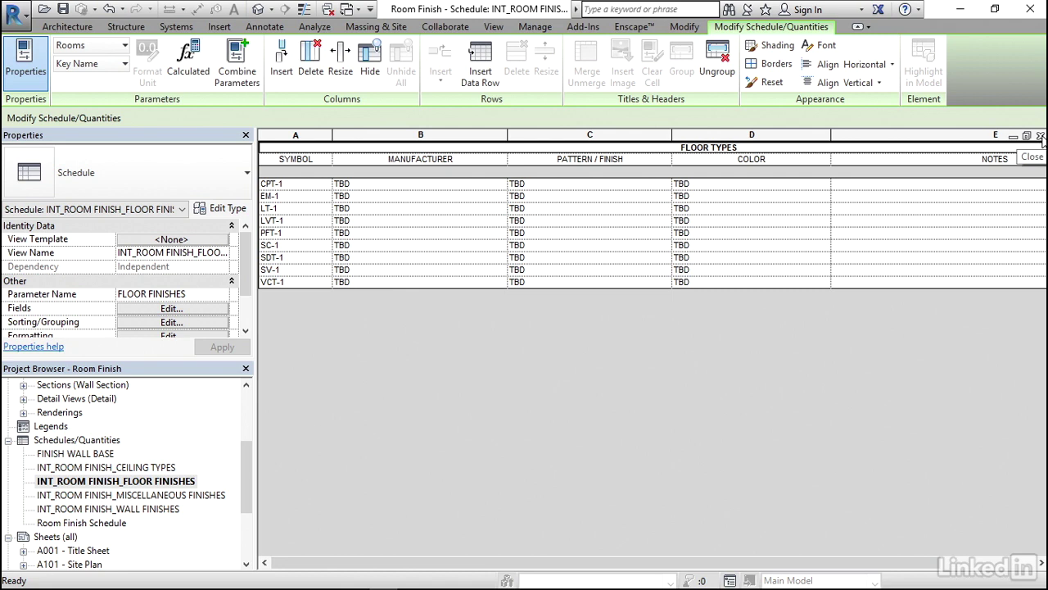
pyautogui.click(1040, 136)
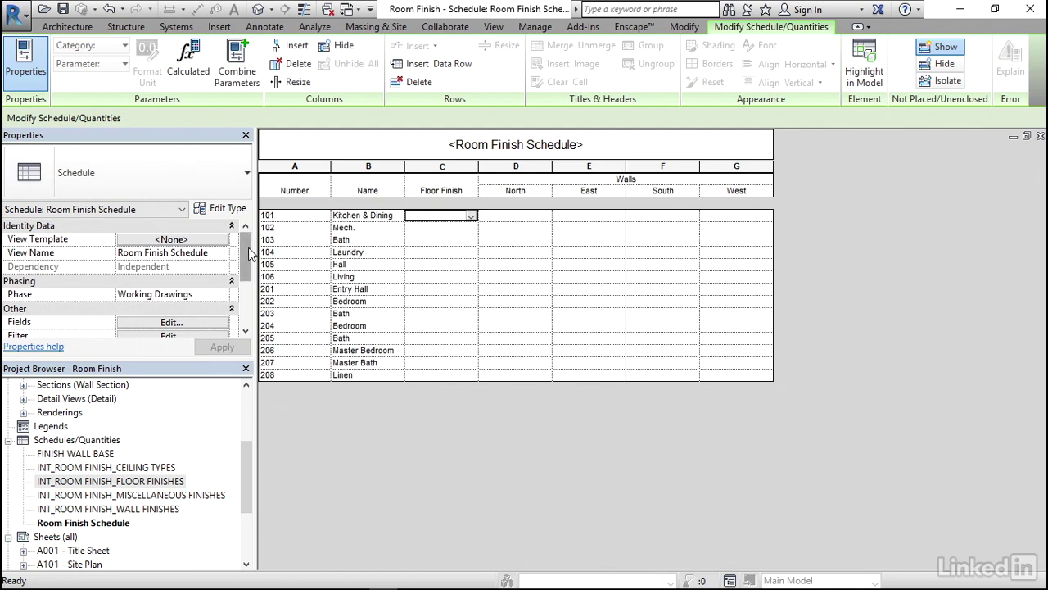
# - Remove the plain Floor Finish field from the scheduled fields and select FLOOR FINISHES among available fields
pyautogui.moveTo(250, 254); pyautogui.dragTo(252, 283)
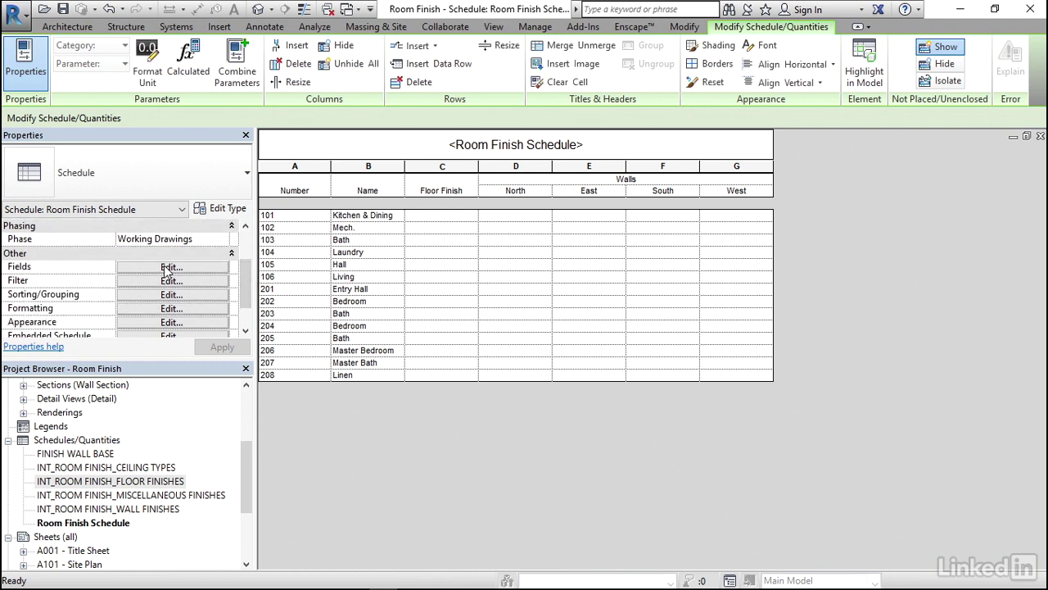
pyautogui.click(168, 268)
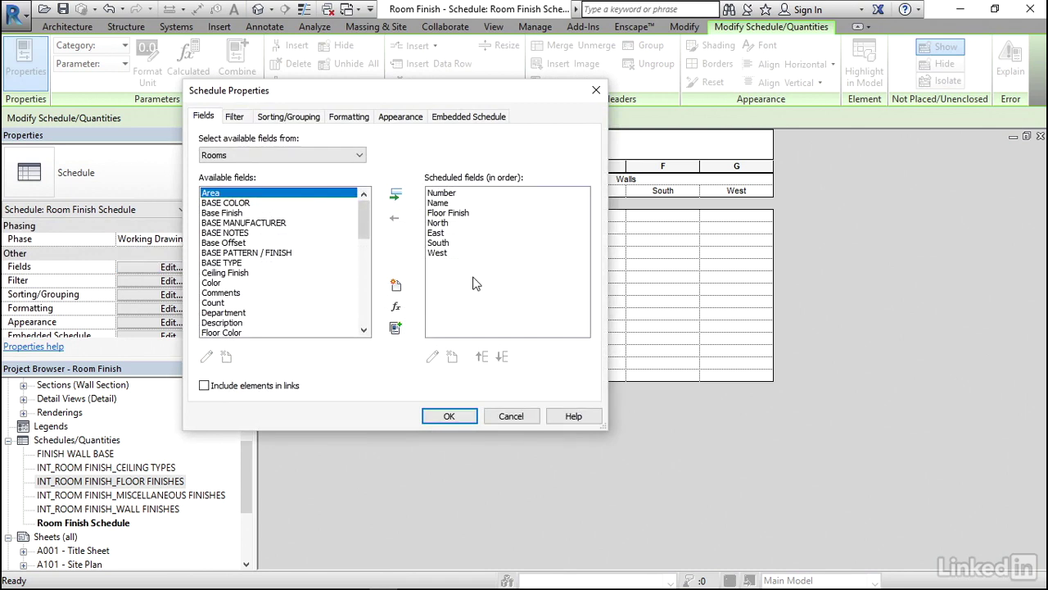
pyautogui.click(457, 214)
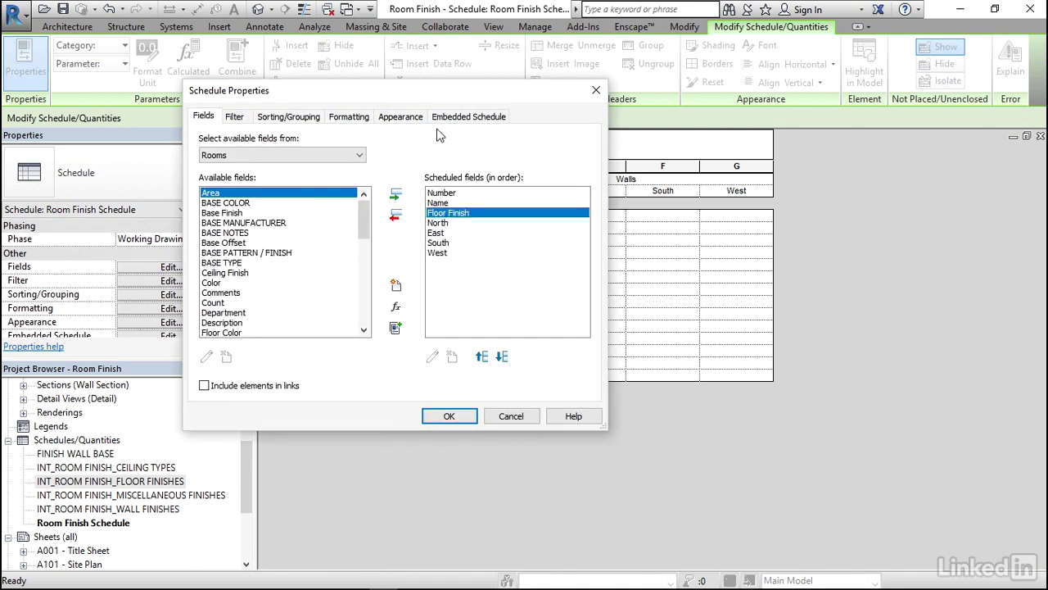
pyautogui.moveTo(393, 91); pyautogui.dragTo(769, 119)
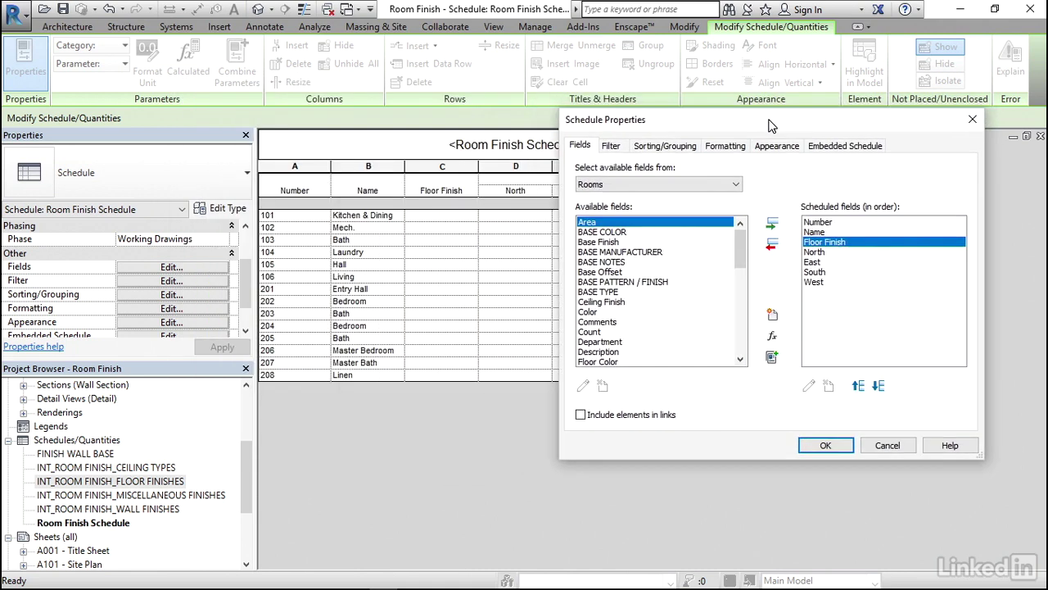
pyautogui.click(774, 251)
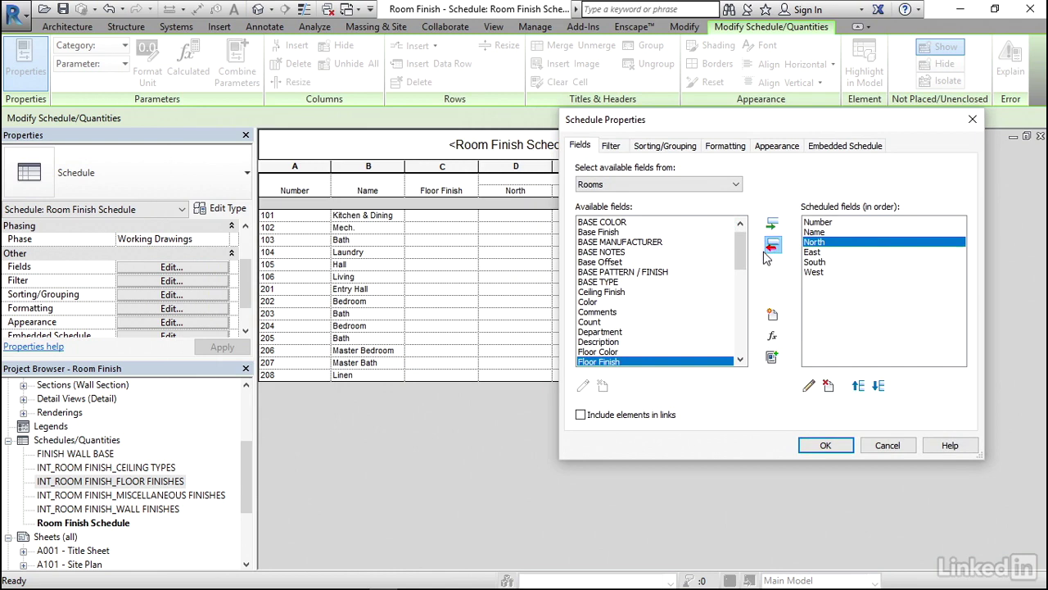
pyautogui.moveTo(745, 260); pyautogui.dragTo(744, 278)
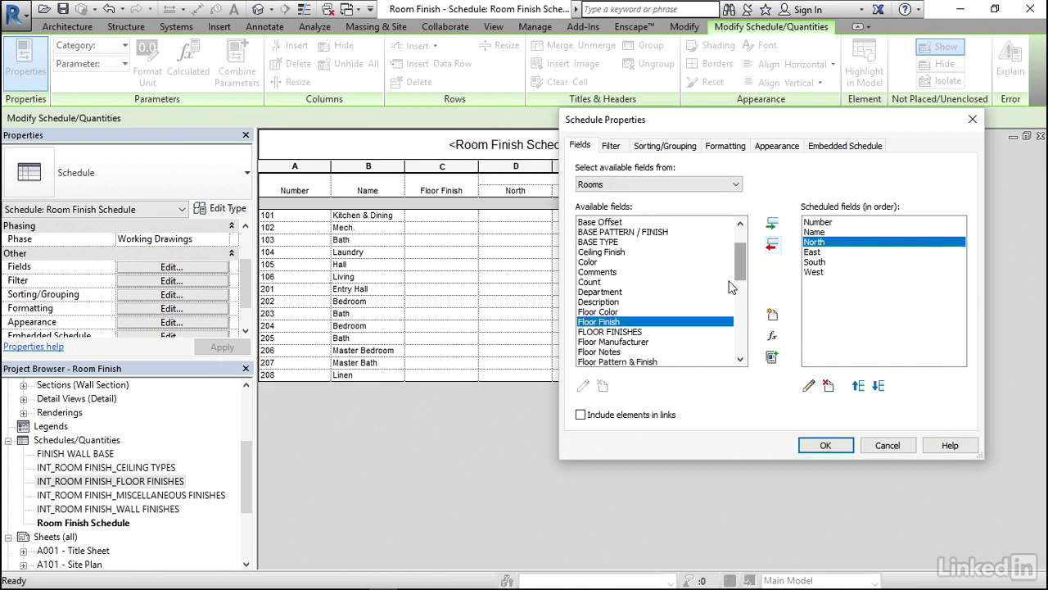
pyautogui.click(614, 332)
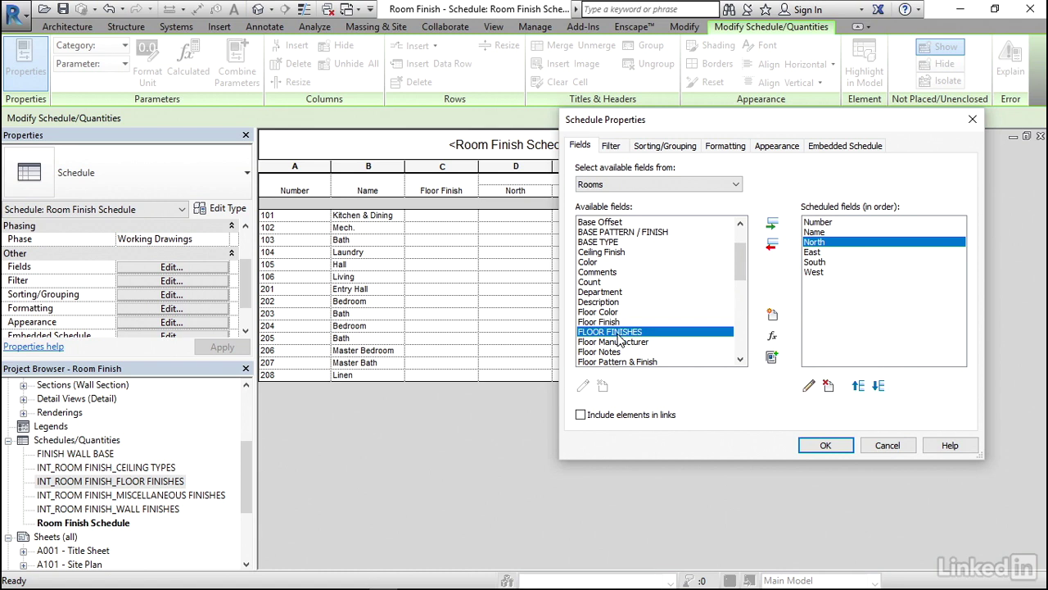
# - Add the FLOOR FINISHES and WALL BASE key fields to the scheduled fields
pyautogui.click(773, 226)
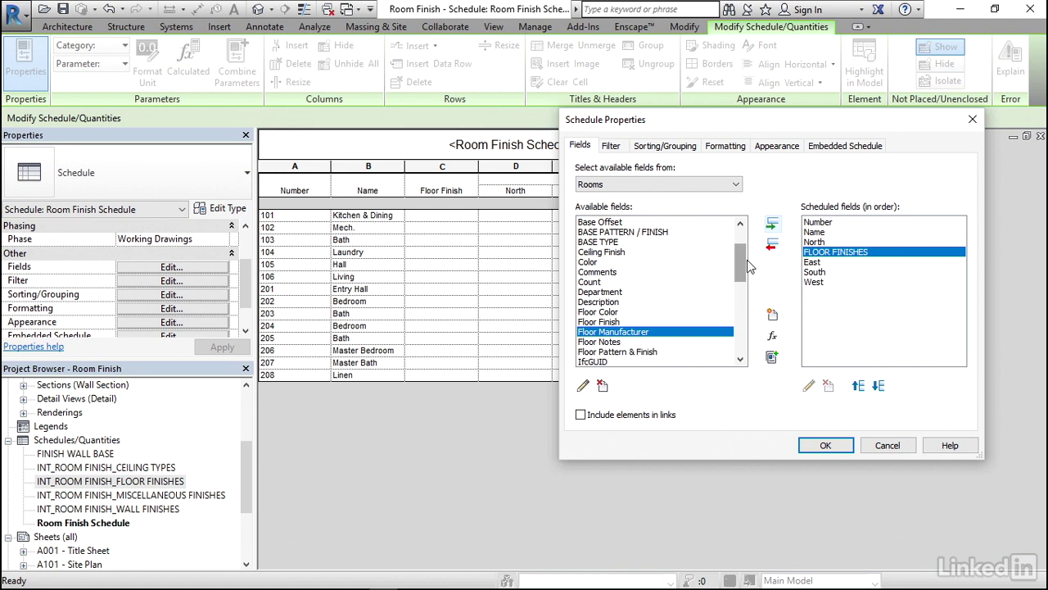
pyautogui.moveTo(746, 270)
pyautogui.mouseDown()
pyautogui.moveTo(746, 301)
pyautogui.moveTo(663, 325)
pyautogui.mouseUp()
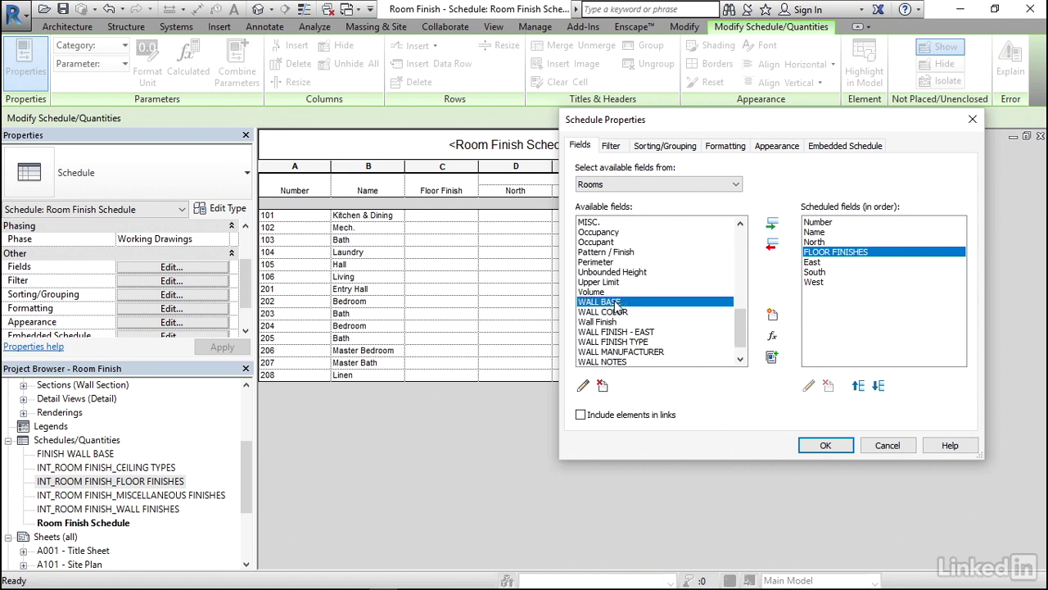
pyautogui.click(614, 302)
pyautogui.click(774, 226)
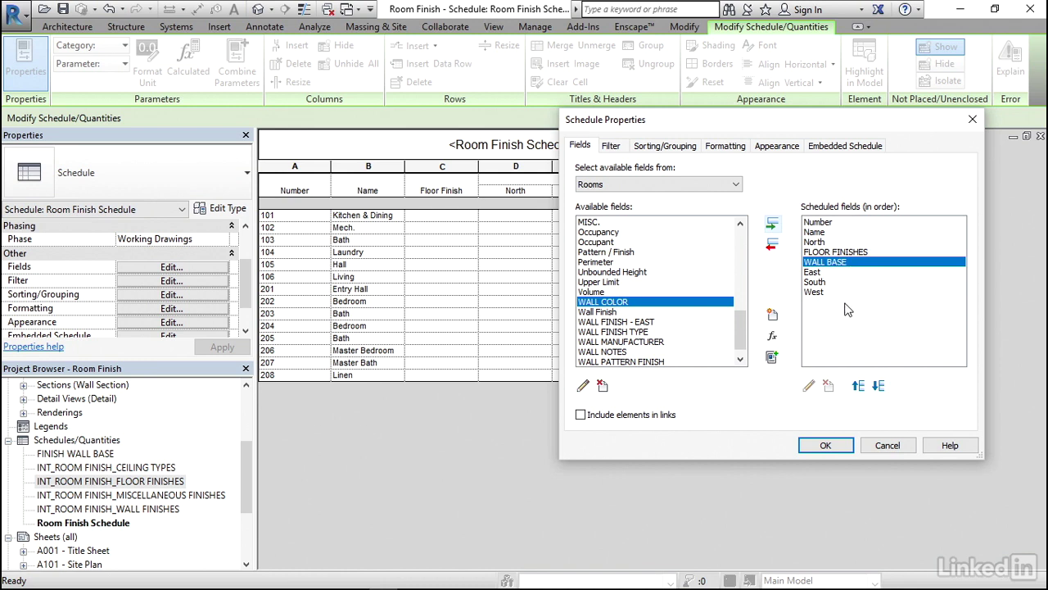
# - Reorder the fields so FLOOR FINISHES follows Name and WALL BASE comes last after West
pyautogui.click(829, 254)
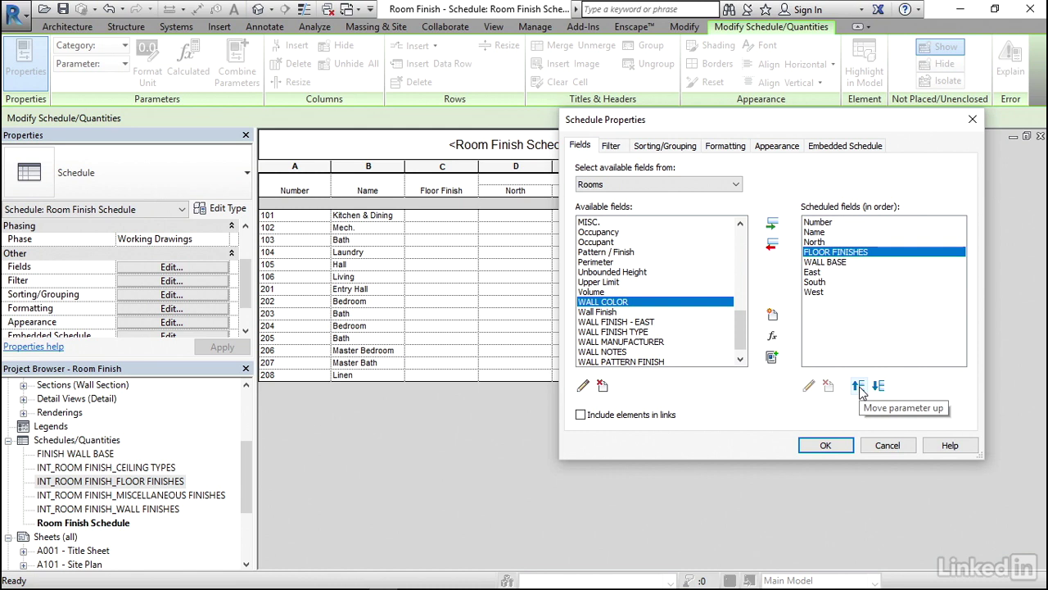
pyautogui.click(859, 389)
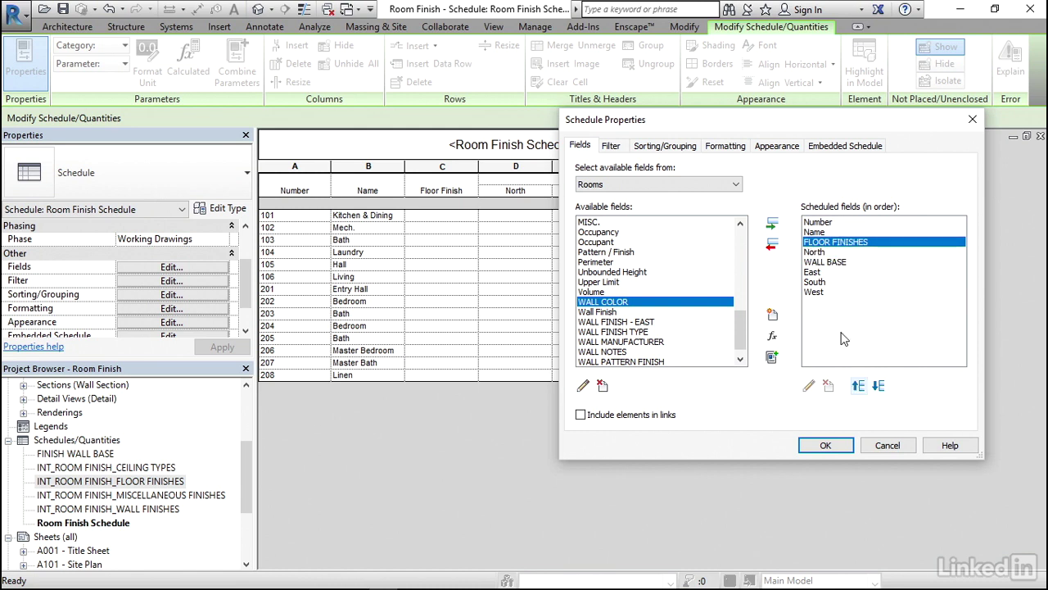
pyautogui.click(841, 264)
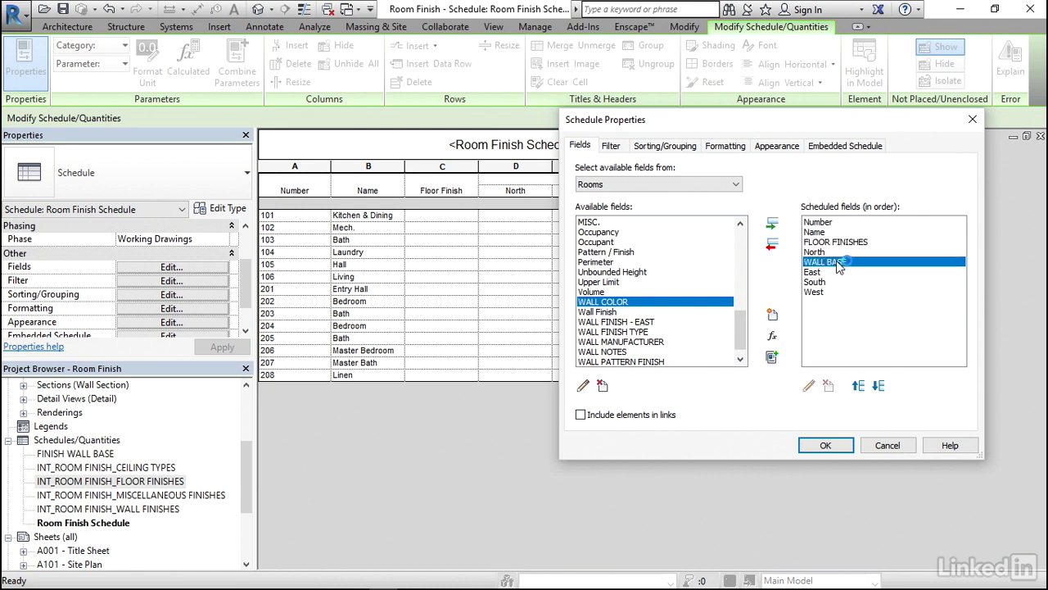
pyautogui.click(878, 386)
pyautogui.click(879, 386)
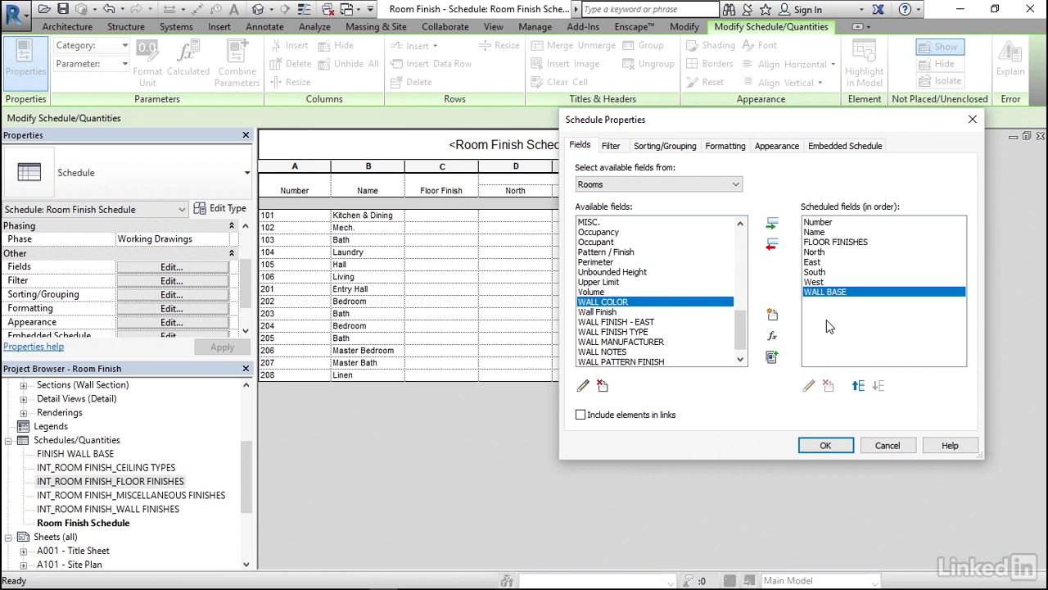
# - Apply the new columns and give Kitchen & Dining room 101 floor finish VCT-1 and wall base PWB-1
pyautogui.click(826, 446)
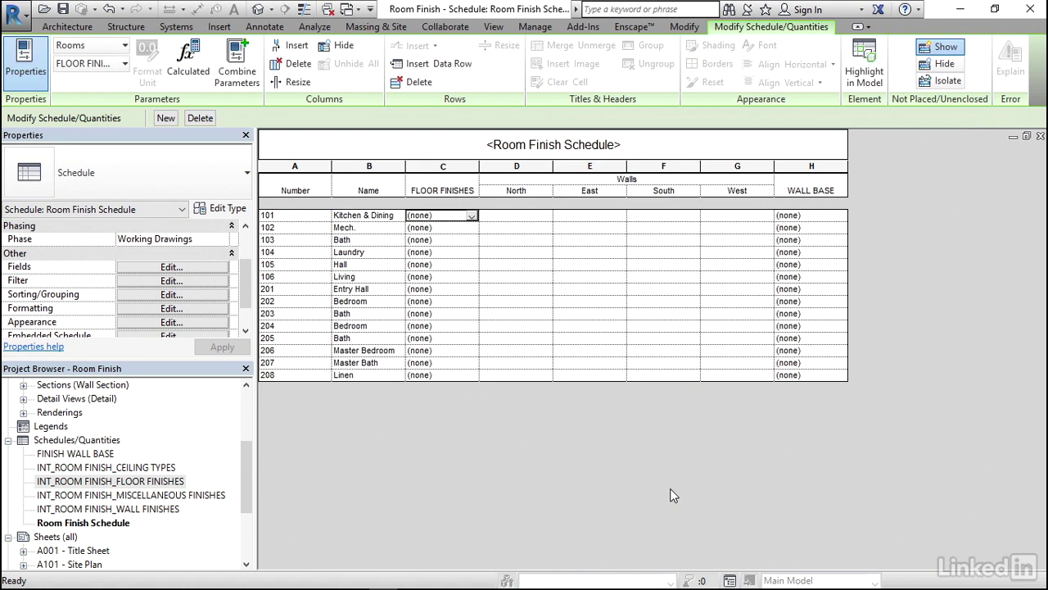
pyautogui.click(473, 215)
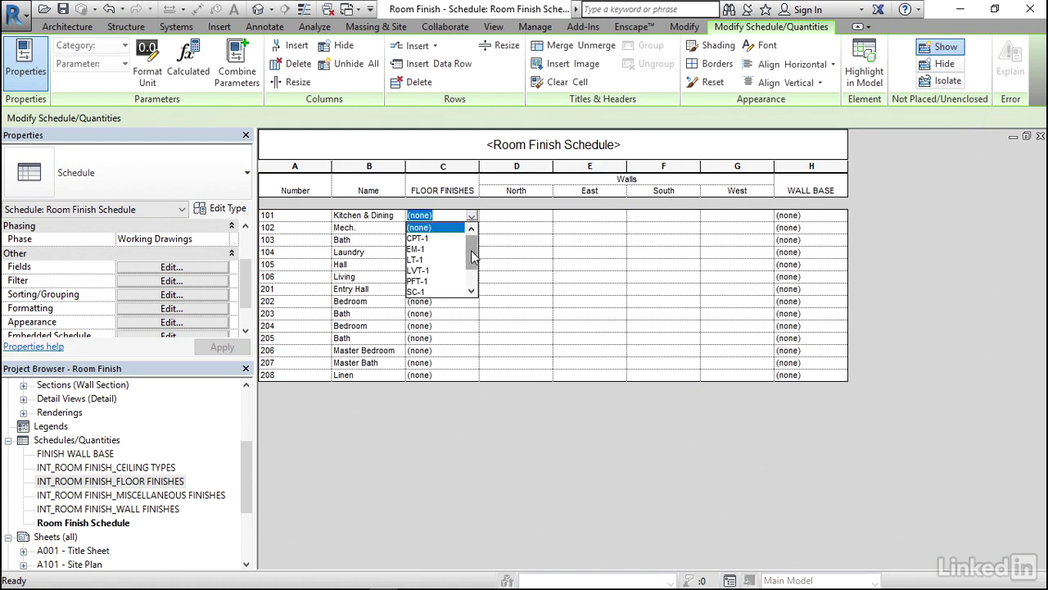
pyautogui.moveTo(474, 243); pyautogui.dragTo(474, 283)
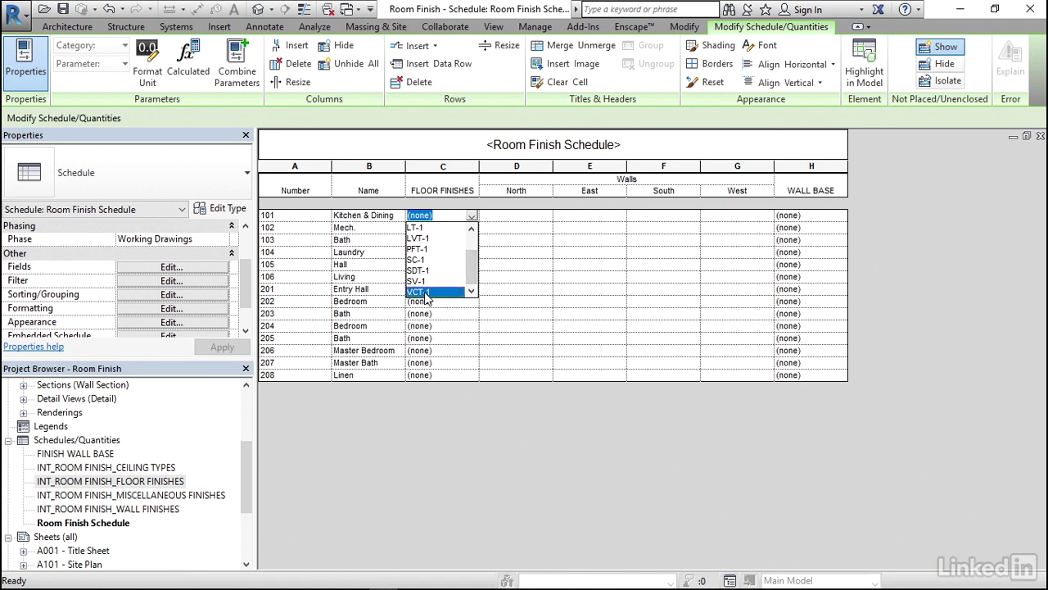
pyautogui.click(422, 292)
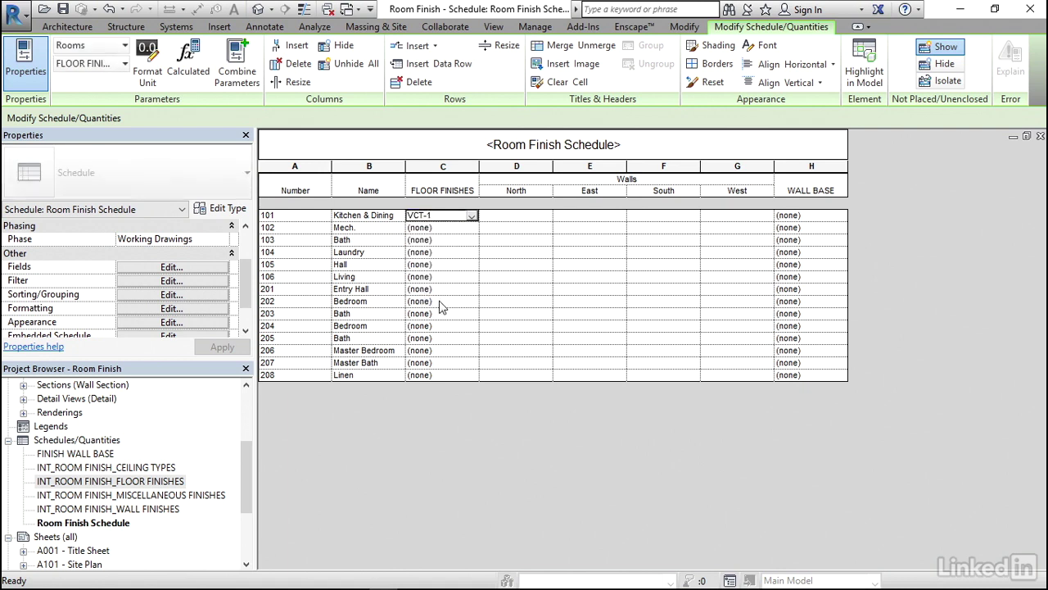
pyautogui.click(842, 217)
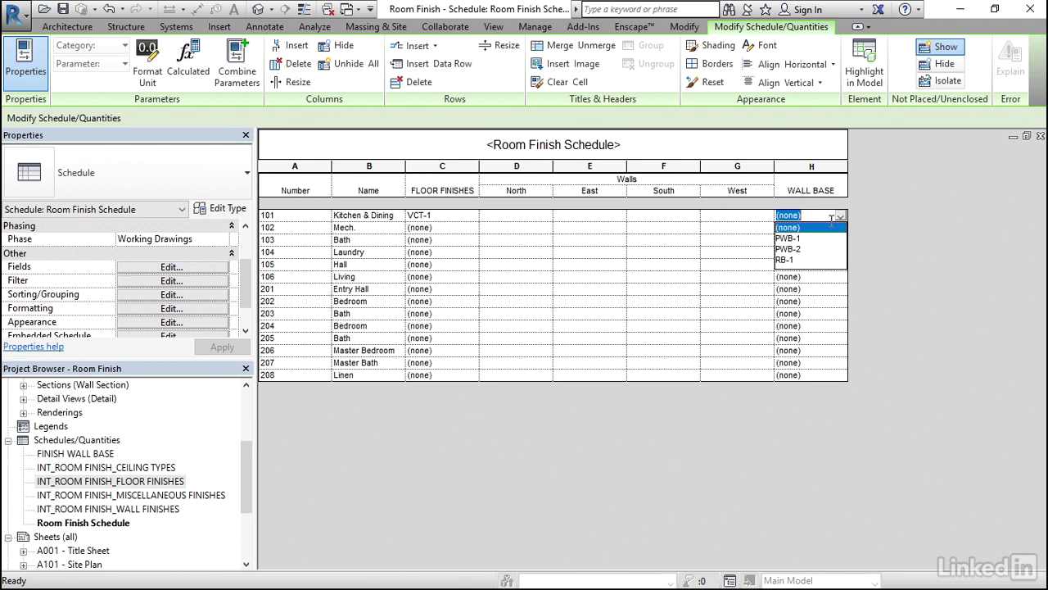
pyautogui.click(791, 239)
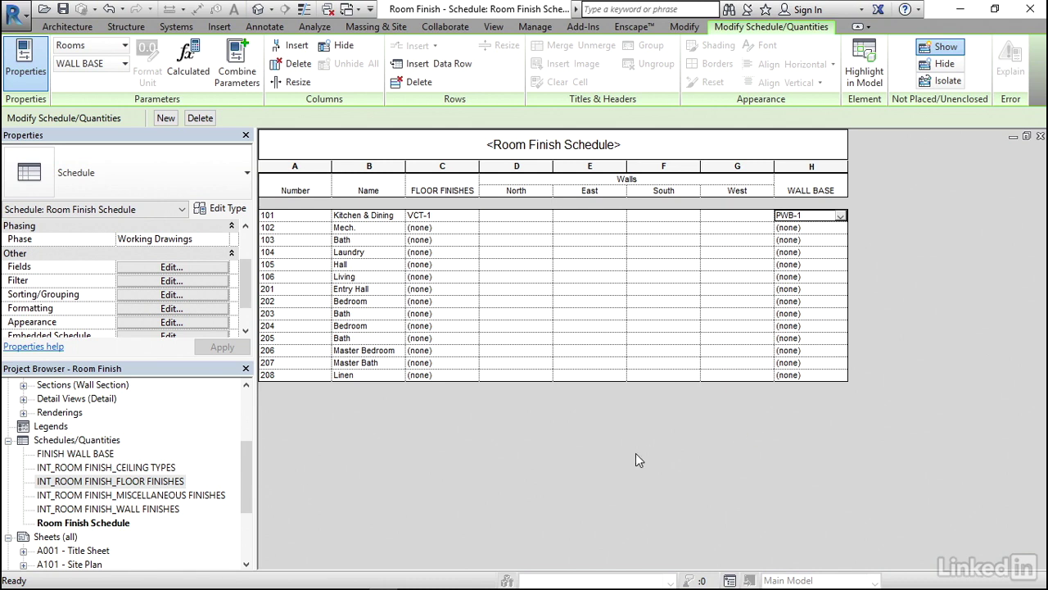
pyautogui.doubleClick(88, 454)
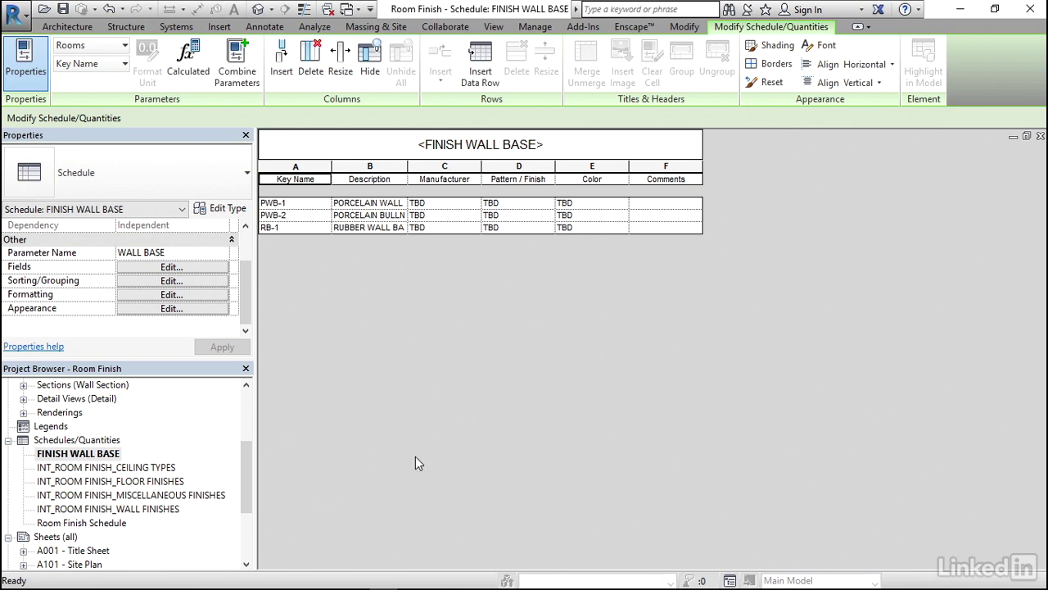
pyautogui.doubleClick(97, 524)
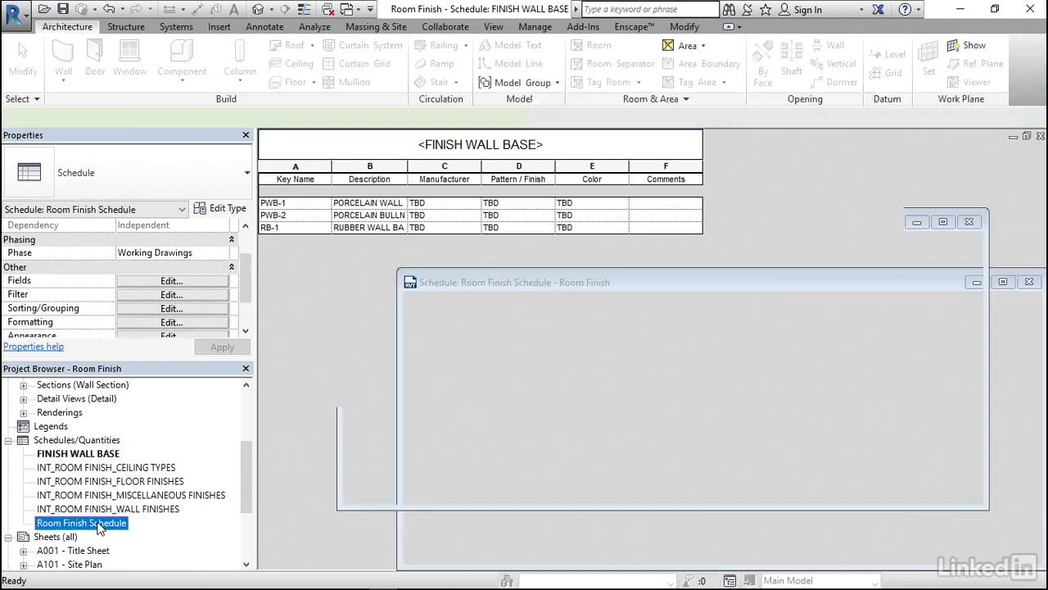